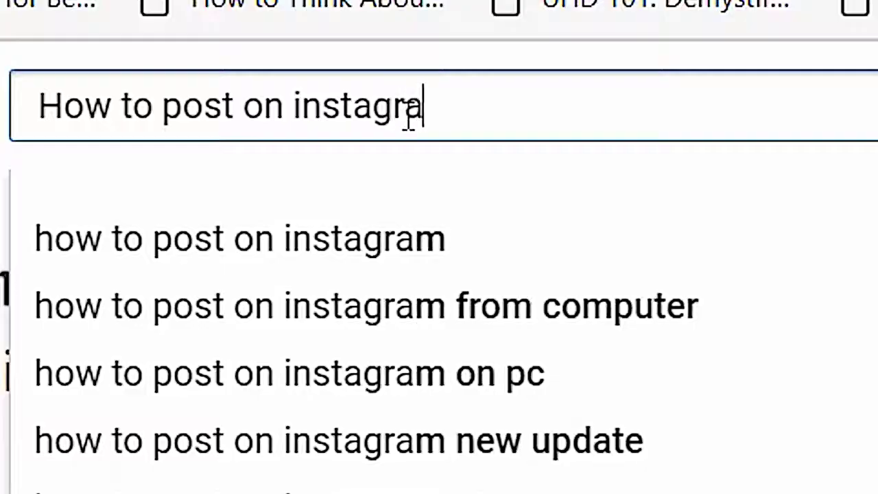
Search YouTube for 'how to post on Instagram from computer' and scroll through the tutorial results
type("me from comp")
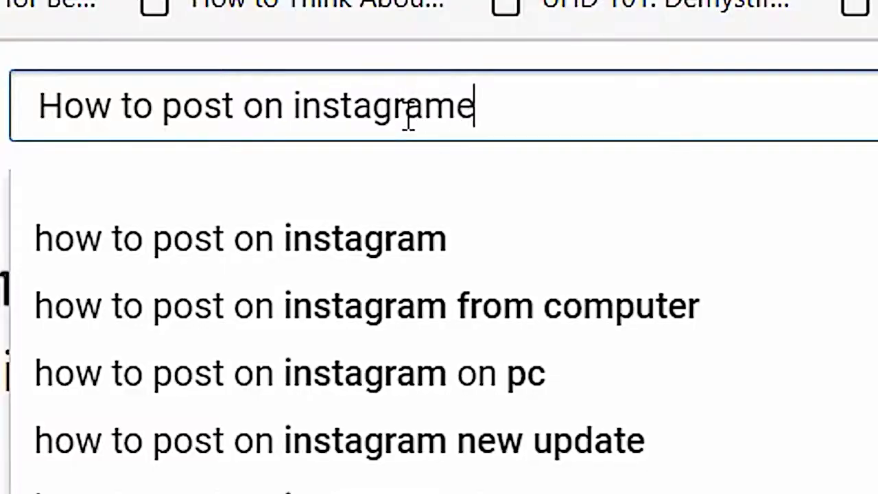
type("uter")
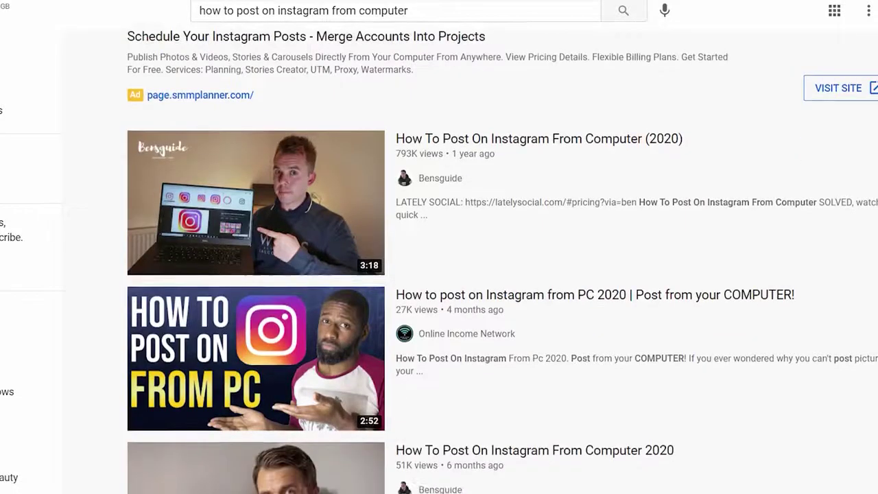
scroll(439, 274, "down", 4)
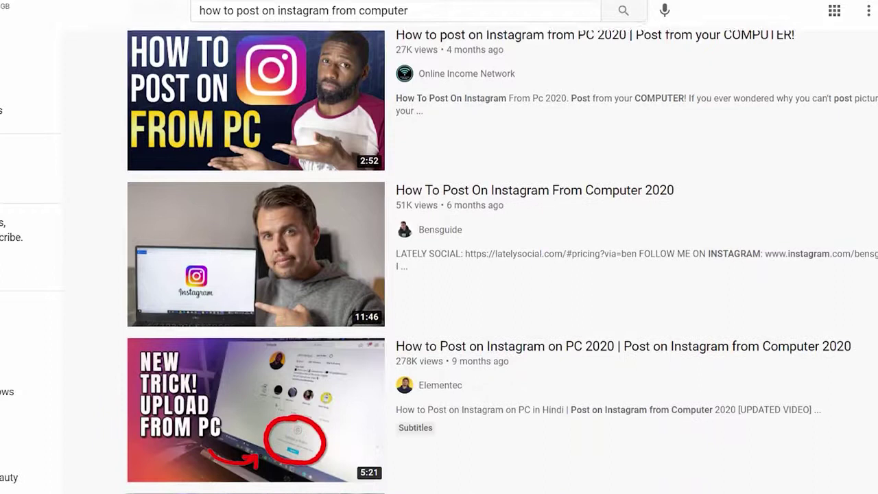
scroll(439, 275, "down", 3)
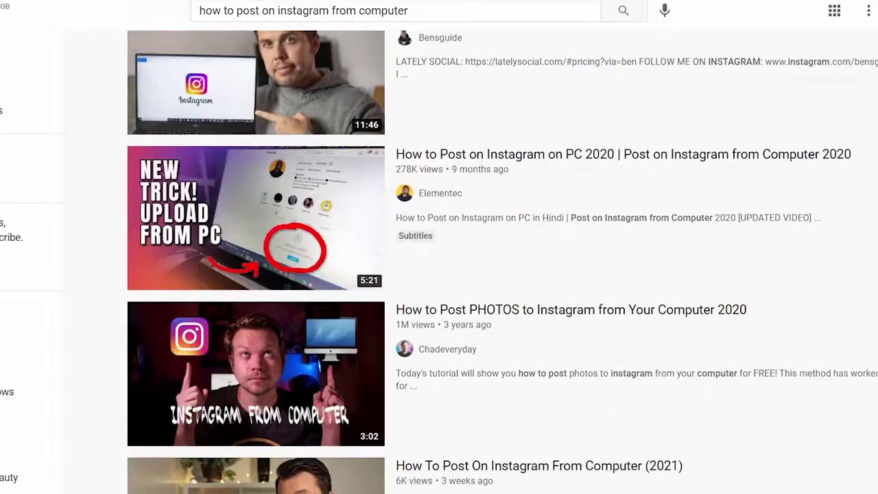
scroll(439, 275, "down", 4)
scroll(440, 275, "down", 1)
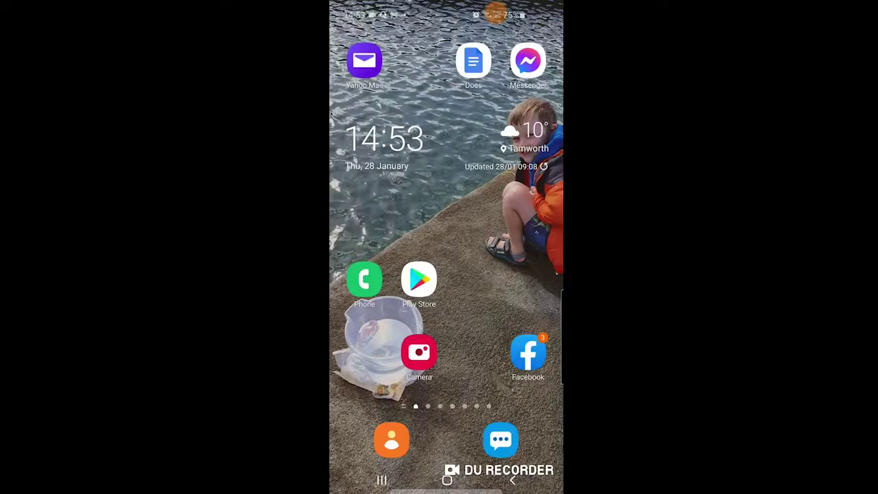
Launch Instagram from the app drawer and show your profile's account options menu
left_click_drag(446, 384, 446, 172)
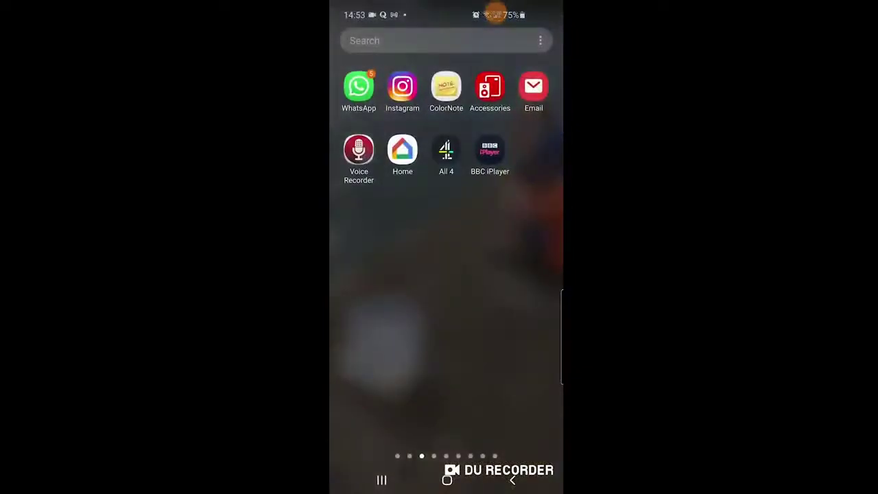
left_click(403, 86)
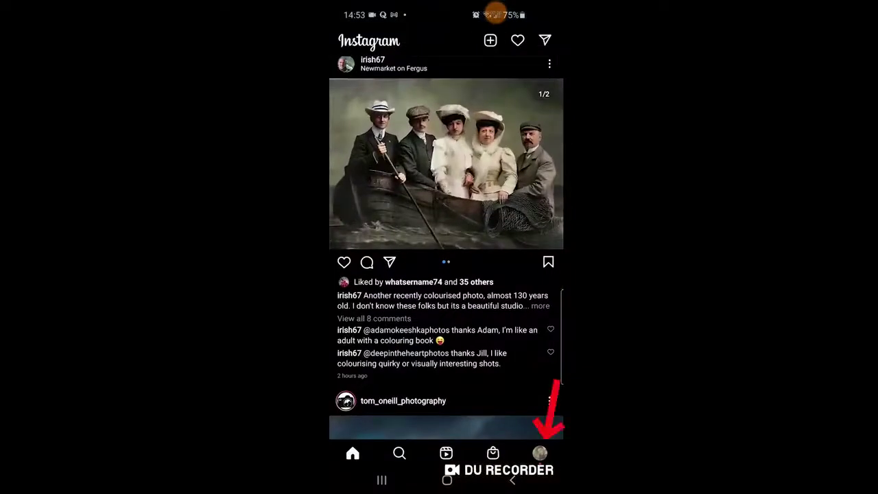
left_click(540, 453)
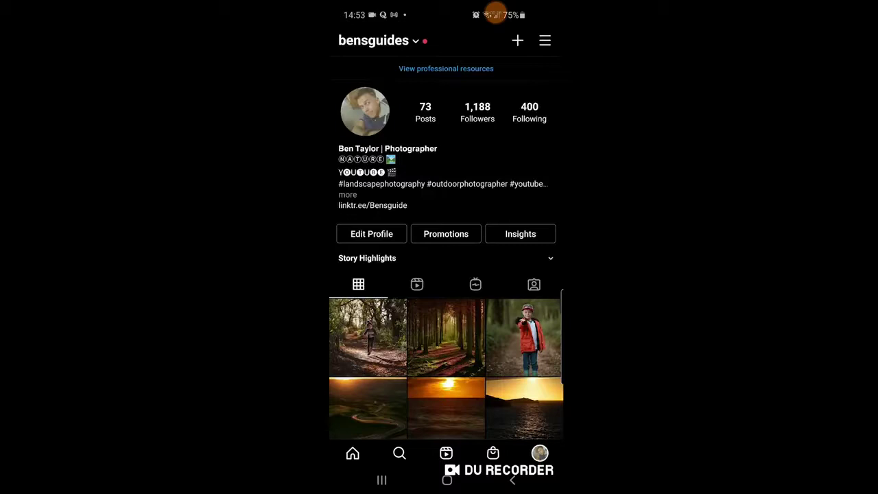
left_click(545, 41)
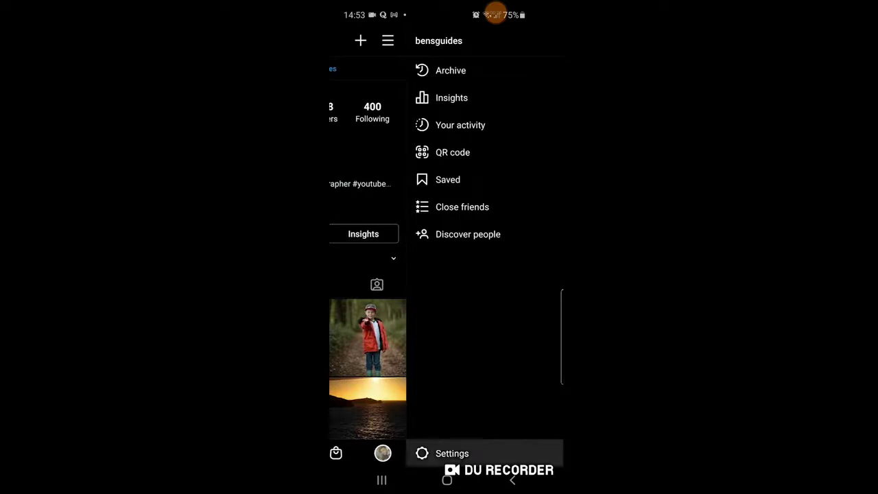
Go to Instagram Settings > Account and choose Switch account type
left_click(452, 454)
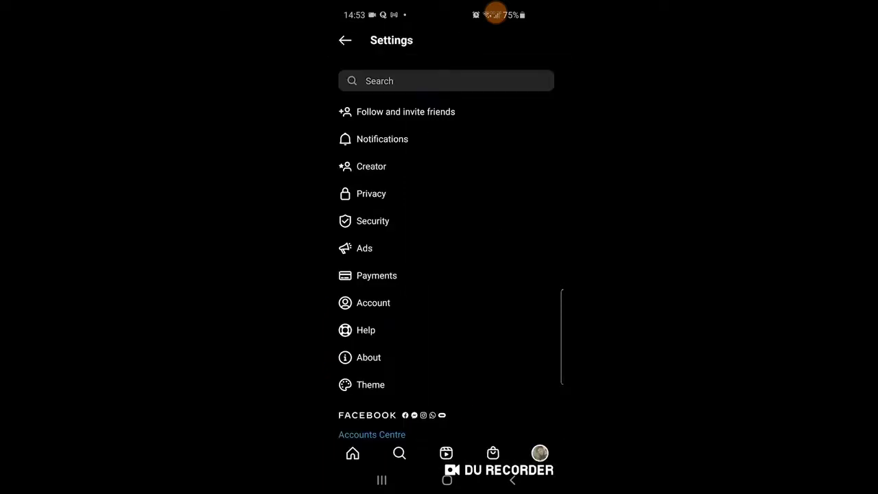
scroll(446, 247, "down", 3)
scroll(446, 248, "up", 3)
scroll(446, 247, "down", 1)
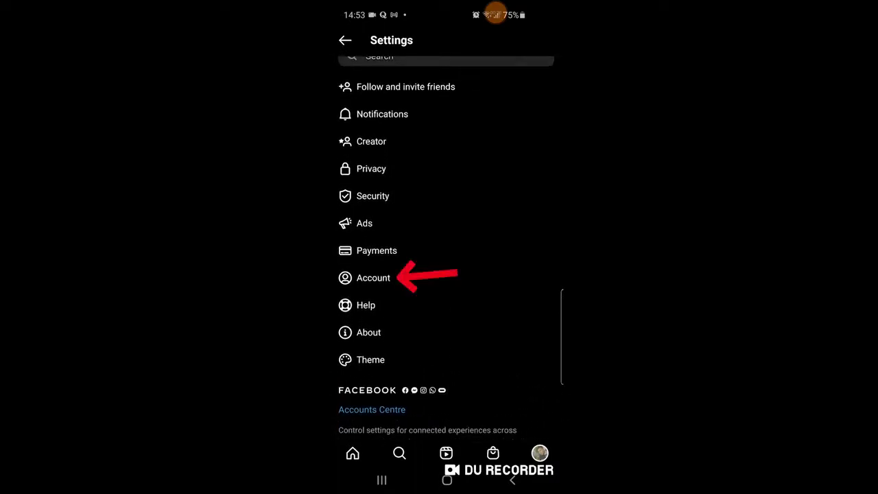
left_click(373, 278)
scroll(446, 247, "down", 2)
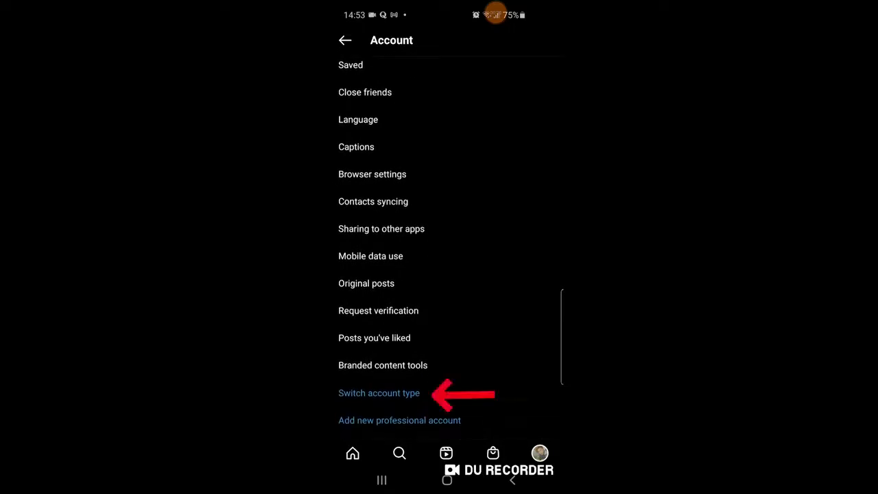
left_click(379, 392)
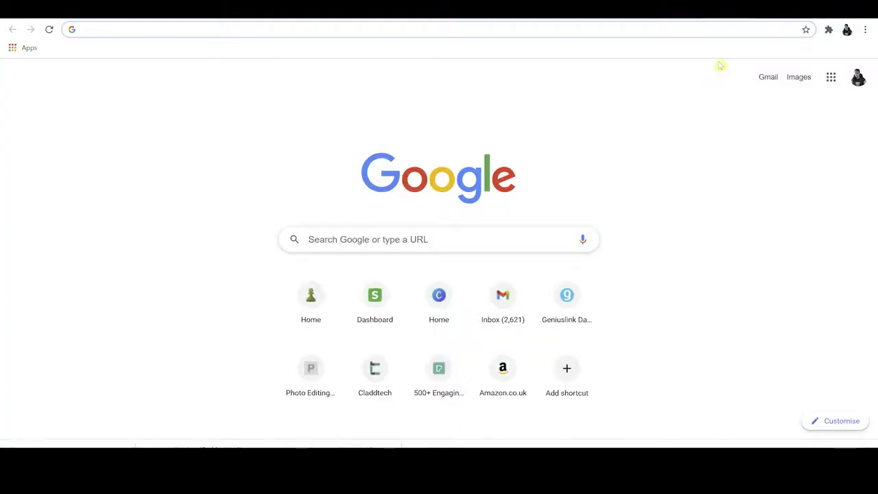
Search Google for 'instagram creator studio' from the suggestion after typing 'instagram cre'
left_click(425, 246)
type("instagr")
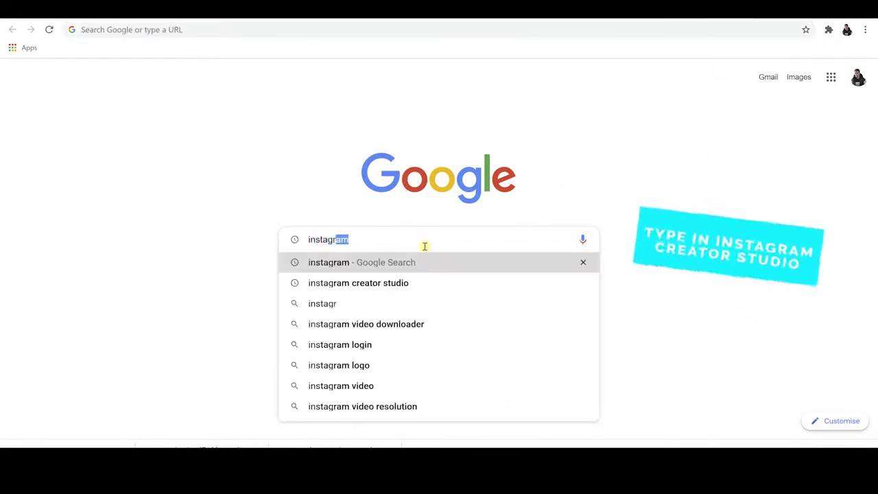
type("am cre")
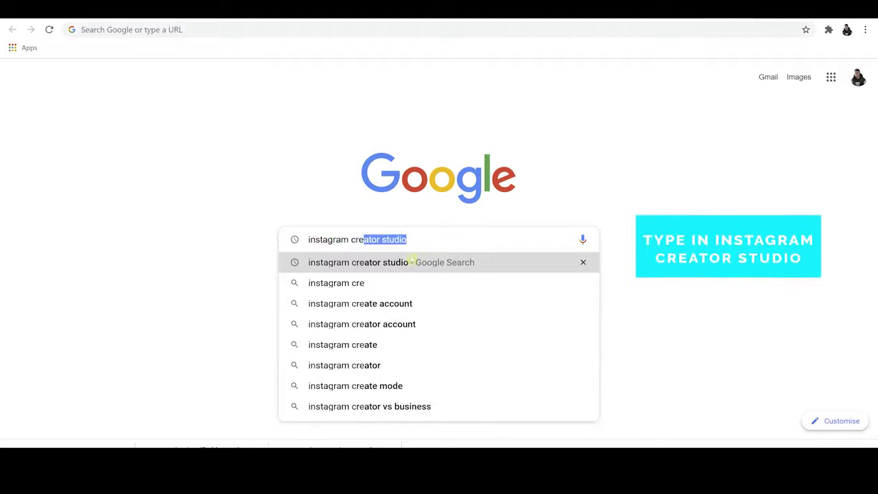
left_click(404, 264)
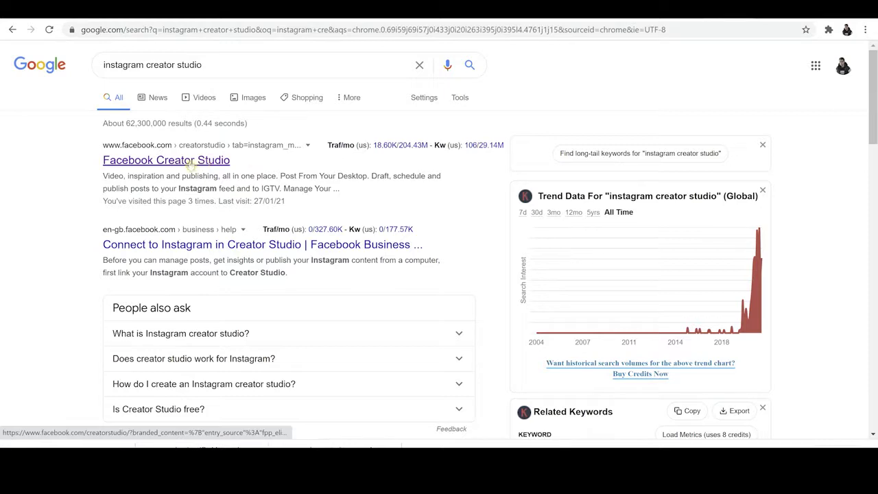
Open Facebook Creator Studio from the results and switch to the Instagram content library
left_click(191, 162)
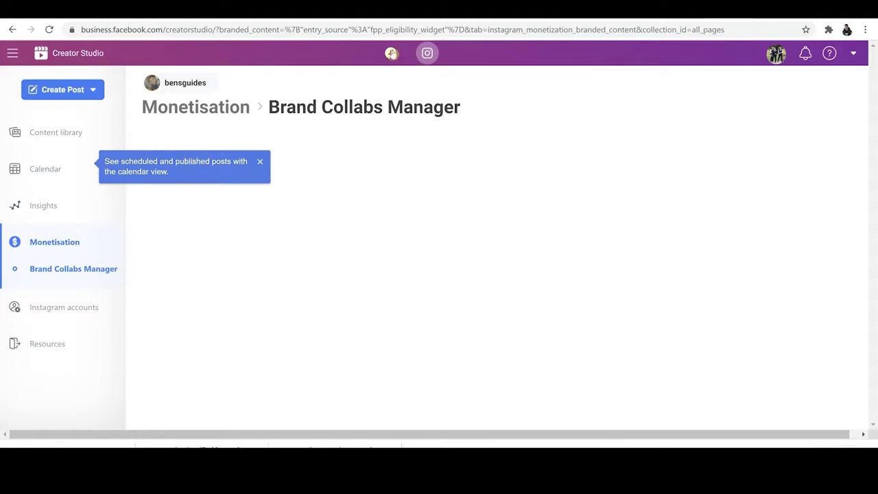
left_click(391, 54)
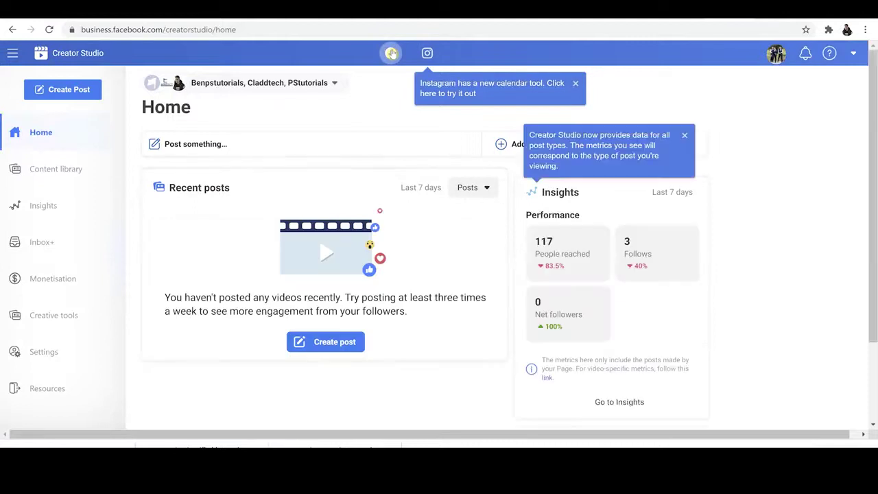
left_click(429, 54)
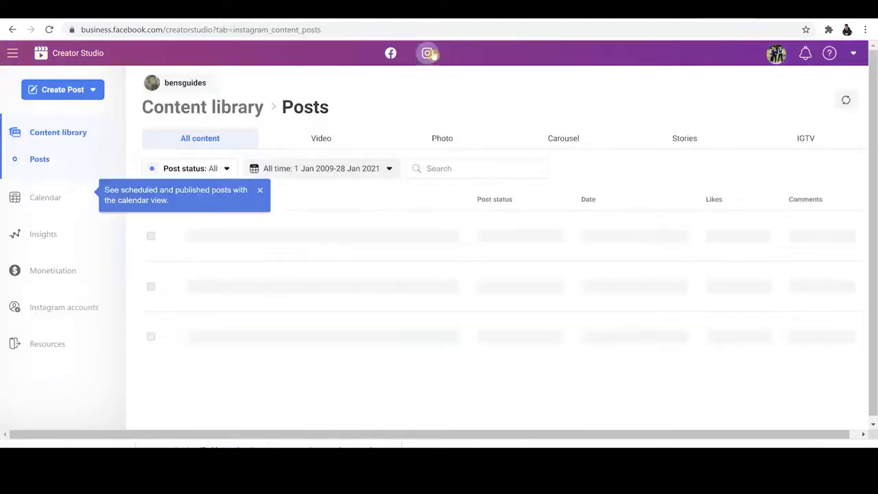
left_click(260, 191)
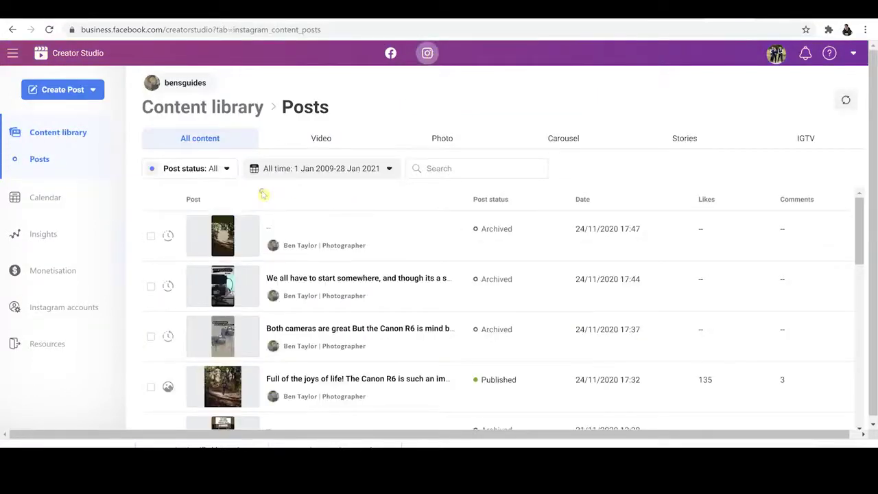
Browse the calendar, activity and audience insights, then show the connected Instagram accounts
left_click(63, 204)
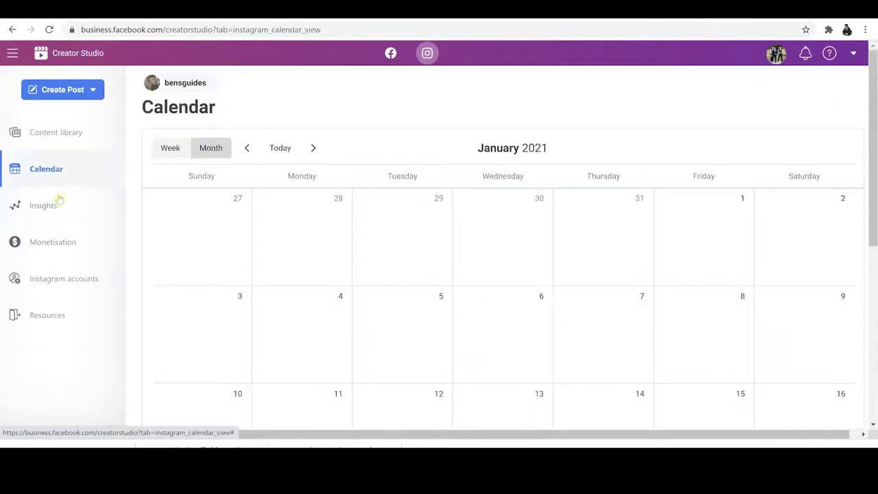
left_click(58, 204)
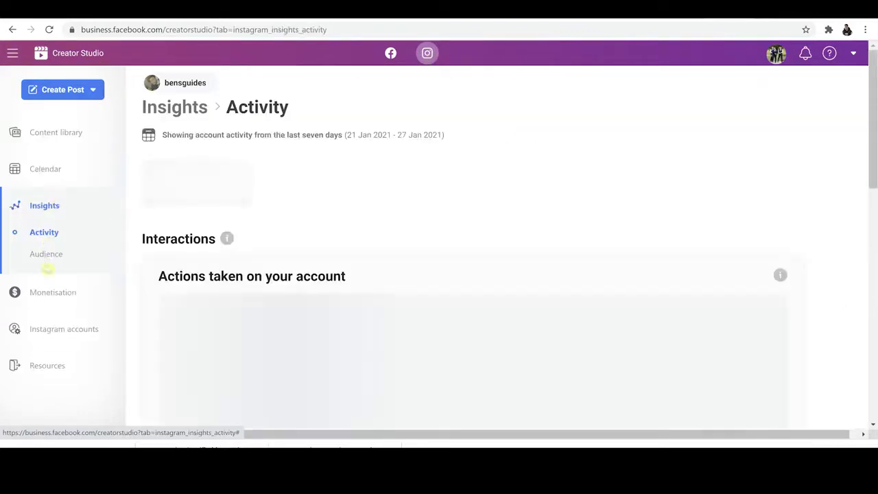
left_click(49, 256)
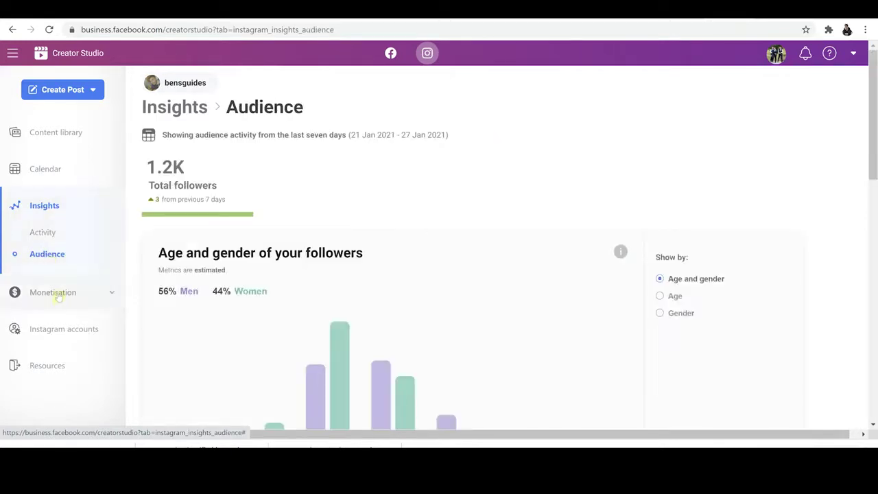
left_click(61, 331)
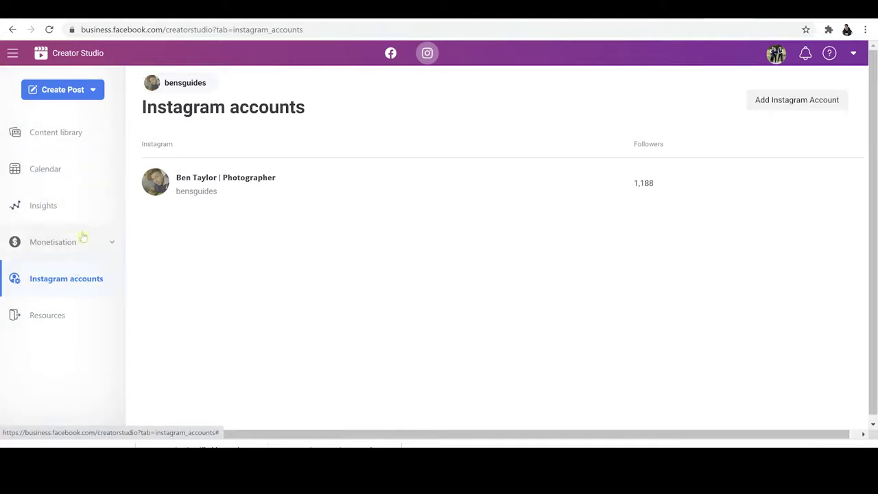
Choose Create Post > Instagram feed to open a blank feed post composer
left_click(69, 97)
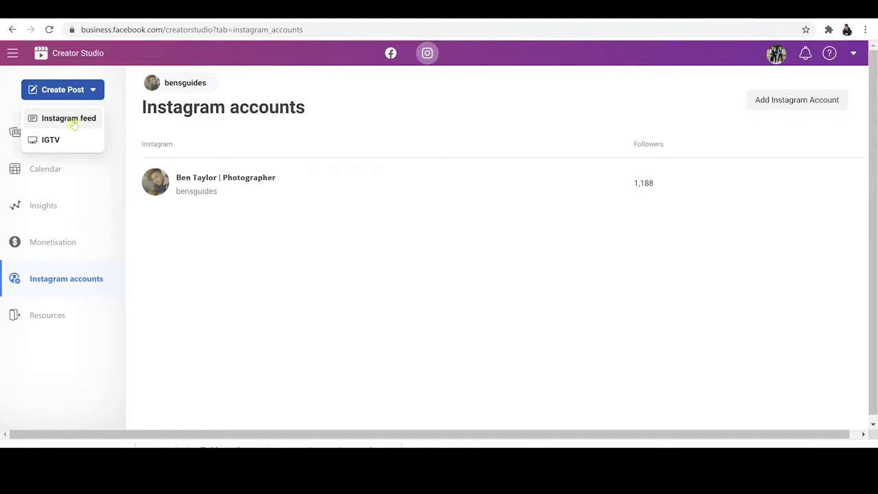
left_click(74, 124)
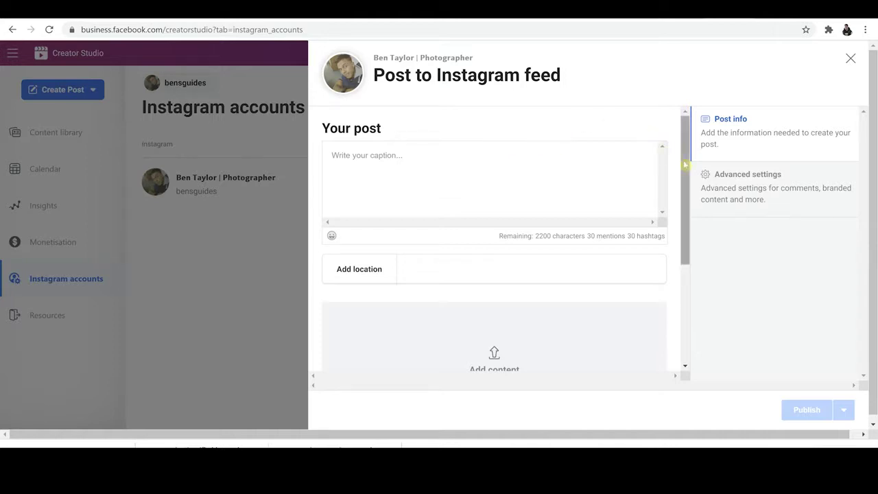
Write the caption 'Video' with '#video #tutorial' on the second line
left_click(396, 170)
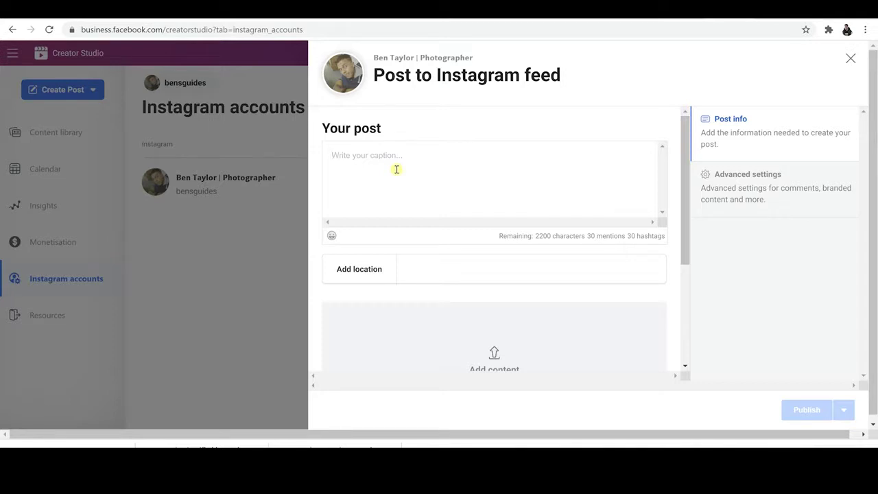
type("Video")
key("Return")
key("Return")
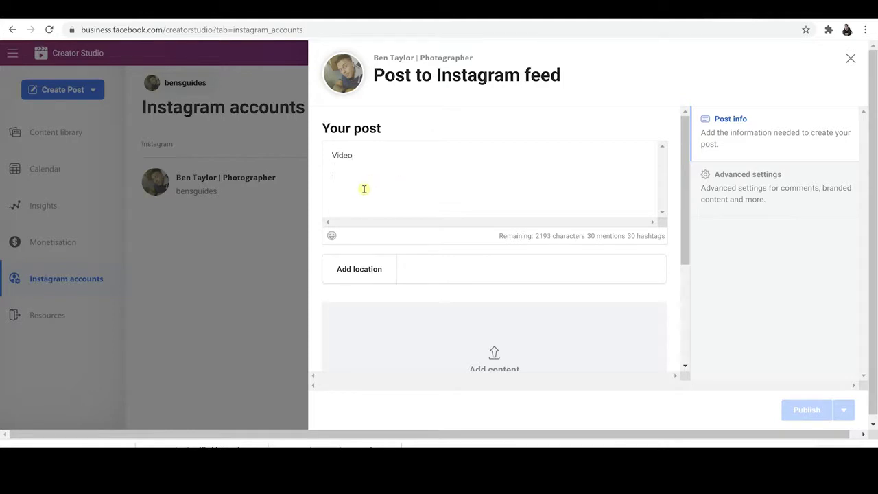
type("#video#")
key("BackSpace")
type("#tutorial")
left_click(383, 188)
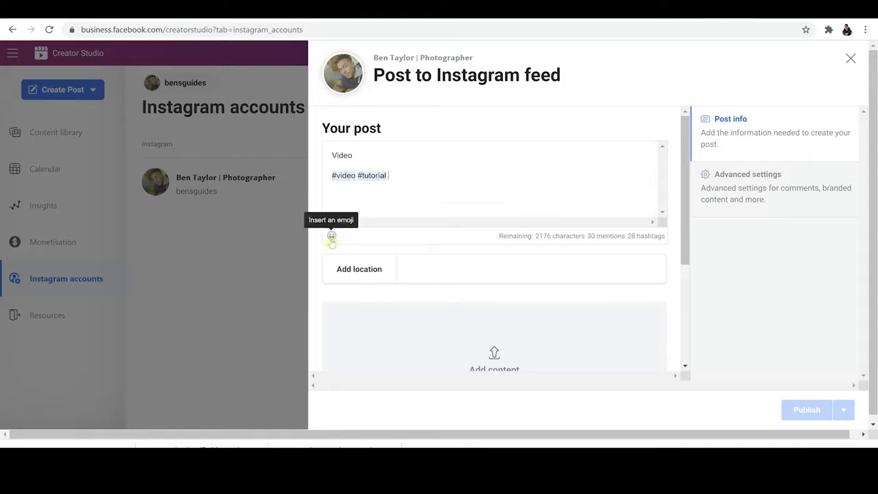
Check the emoji picker without adding an emoji, then scroll the post panel down
left_click(331, 237)
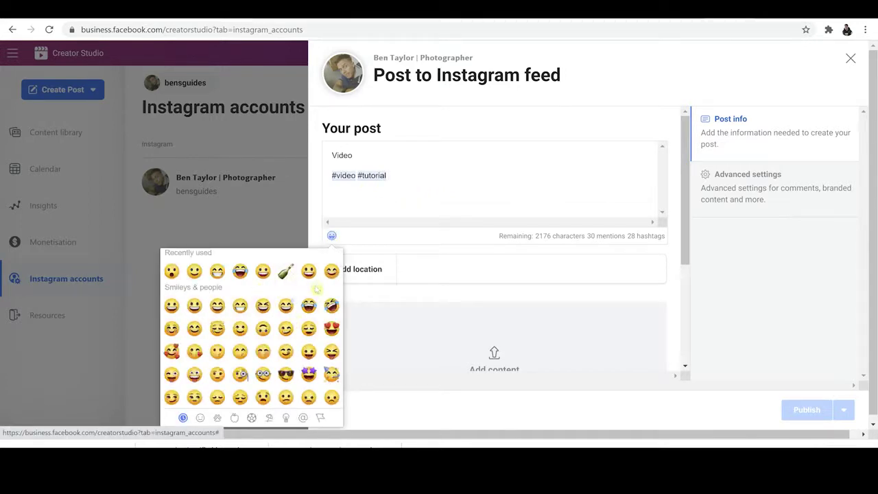
left_click(388, 215)
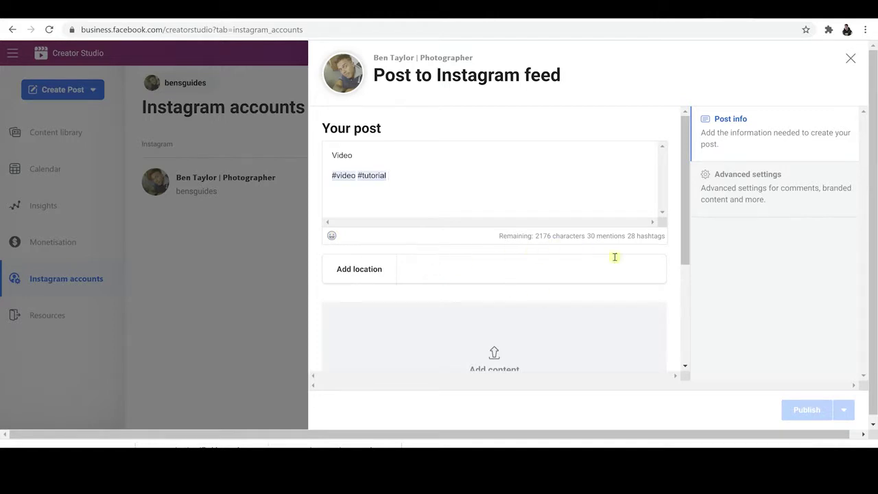
left_click_drag(685, 181, 684, 263)
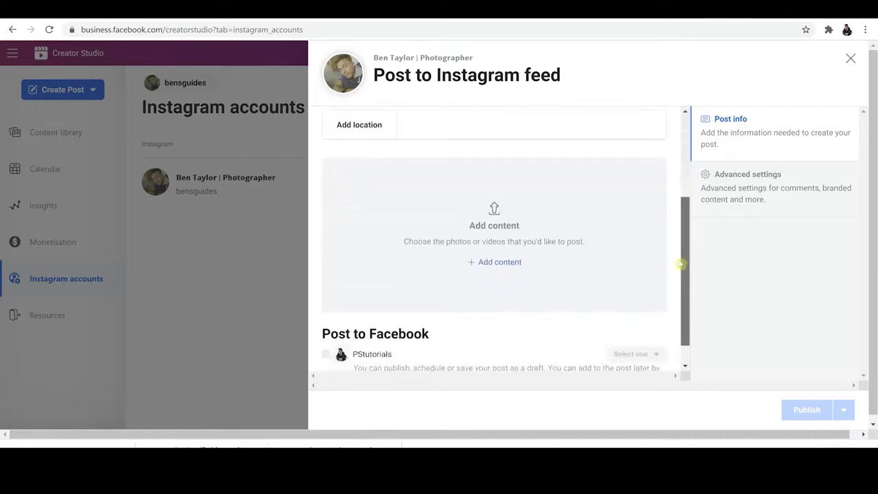
Upload the woods video from the Videos folder as the post's content
left_click(504, 265)
left_click(505, 291)
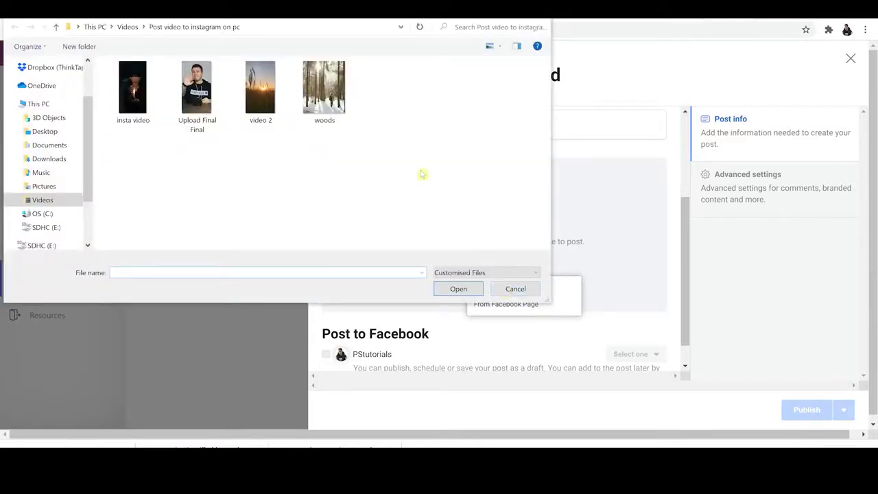
left_click(337, 97)
left_click(470, 289)
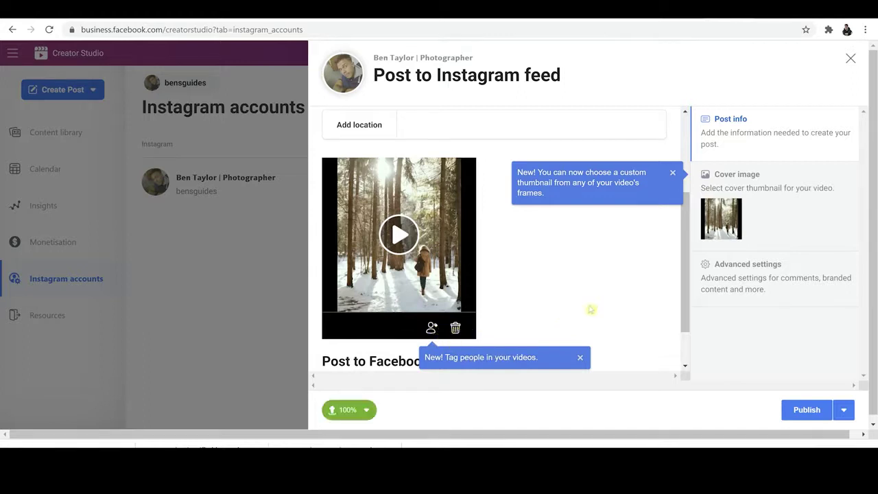
Scroll through the finished woods video post, then switch to the Lately Social Instagram post tab
left_click_drag(683, 305, 687, 328)
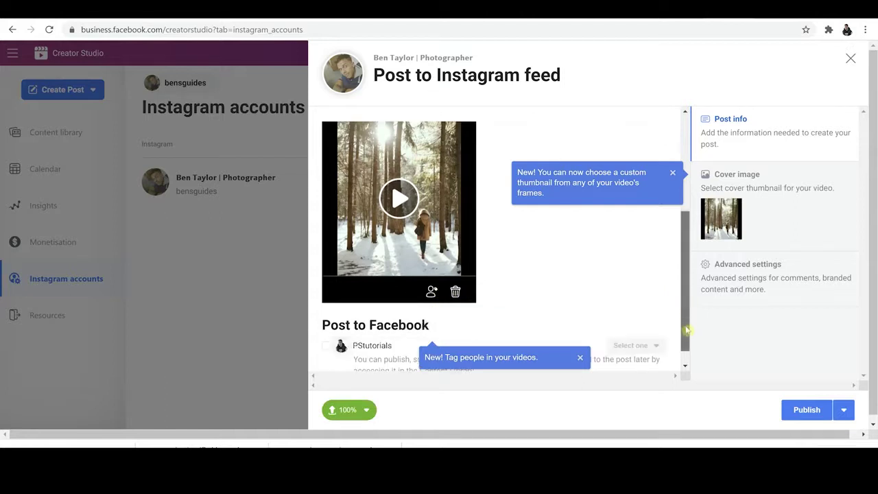
scroll(687, 324, "down", 1)
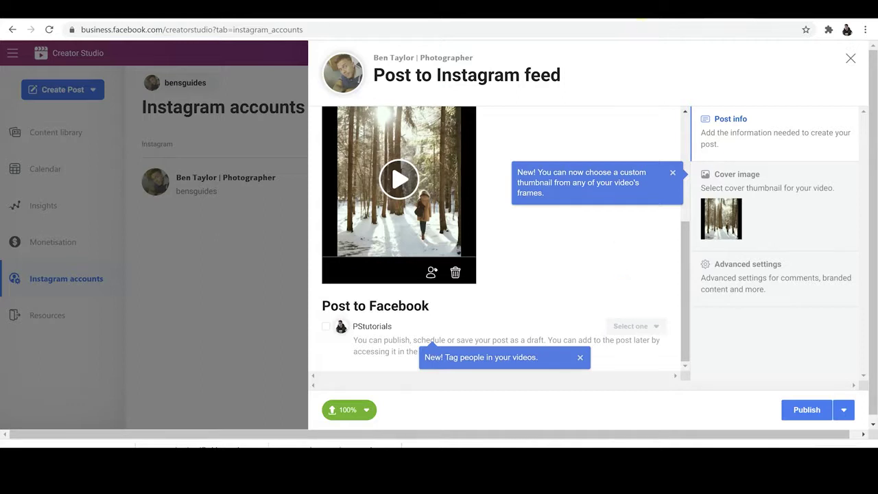
left_click(631, 21)
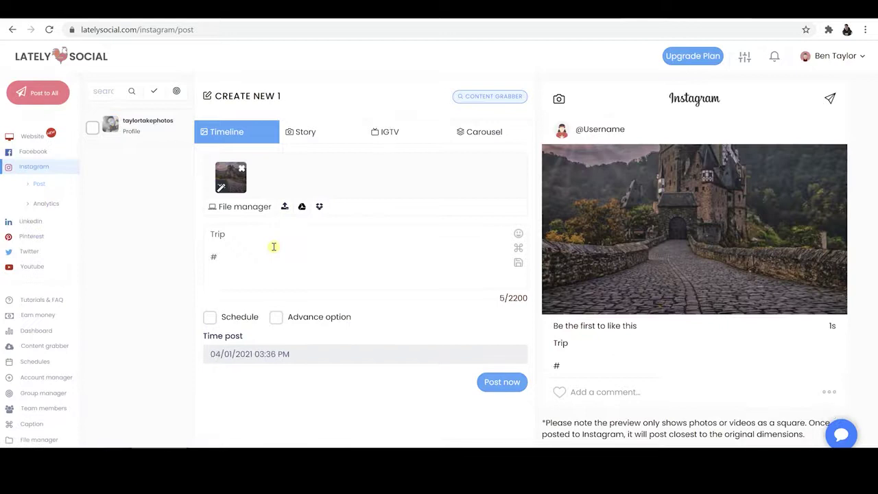
Finish the #landscape hashtag and schedule the photo post for 05/01/2021 at 4:30 PM
type("landscape")
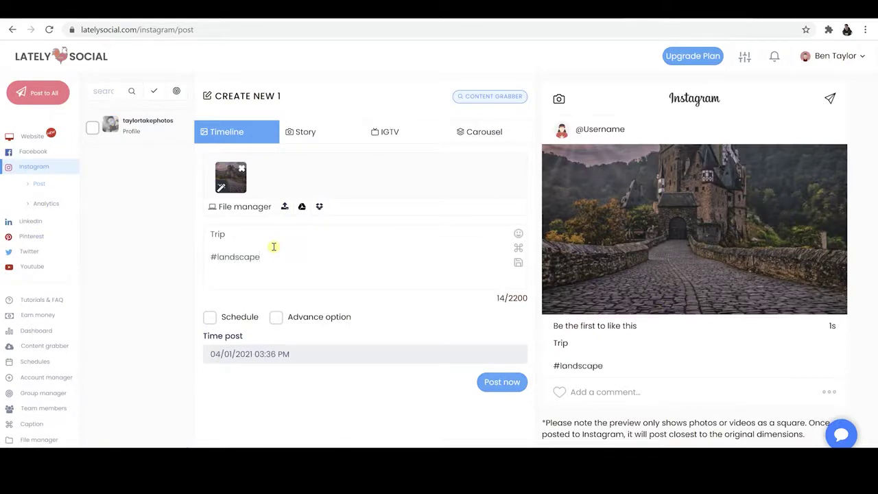
left_click(210, 316)
left_click(395, 280)
left_click(504, 385)
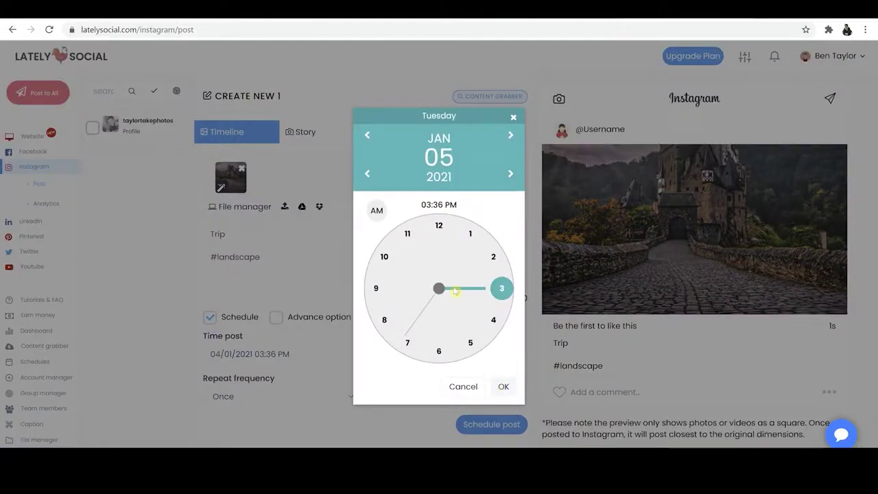
left_click(495, 320)
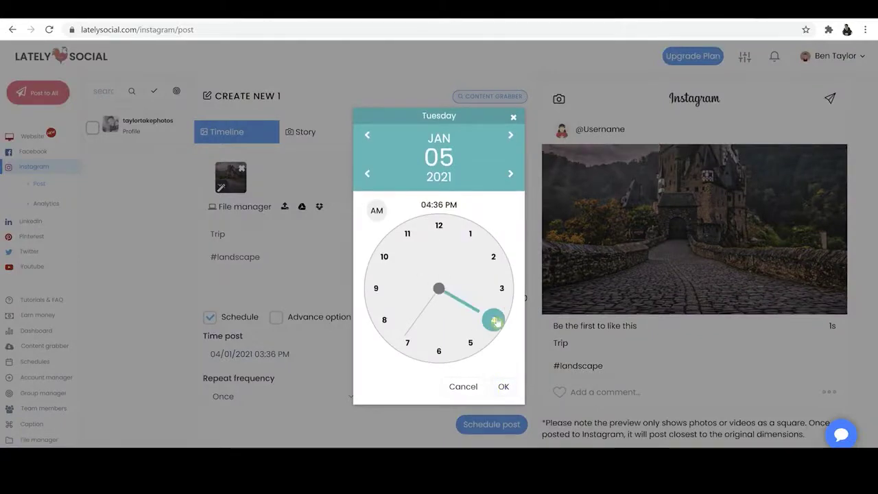
left_click(503, 387)
left_click(440, 350)
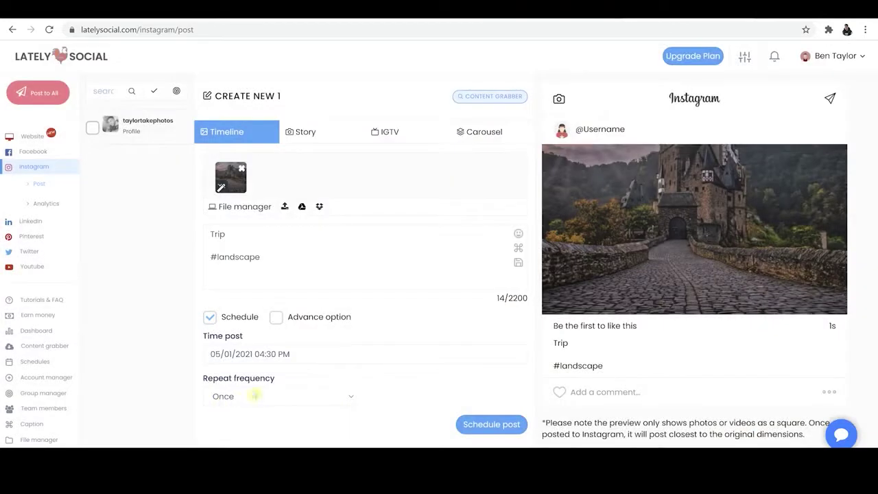
Enable Advance option, add a smiley emoji after 'Trip', and tick the Instagram profile
left_click(277, 318)
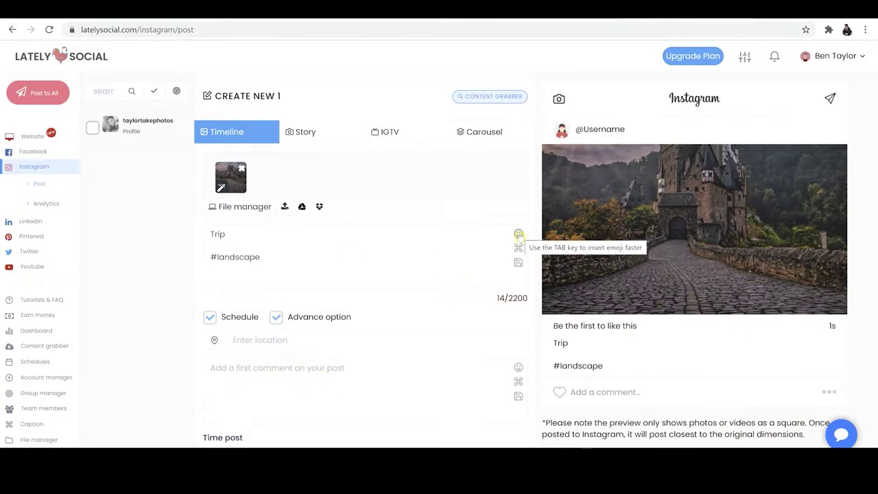
left_click(520, 235)
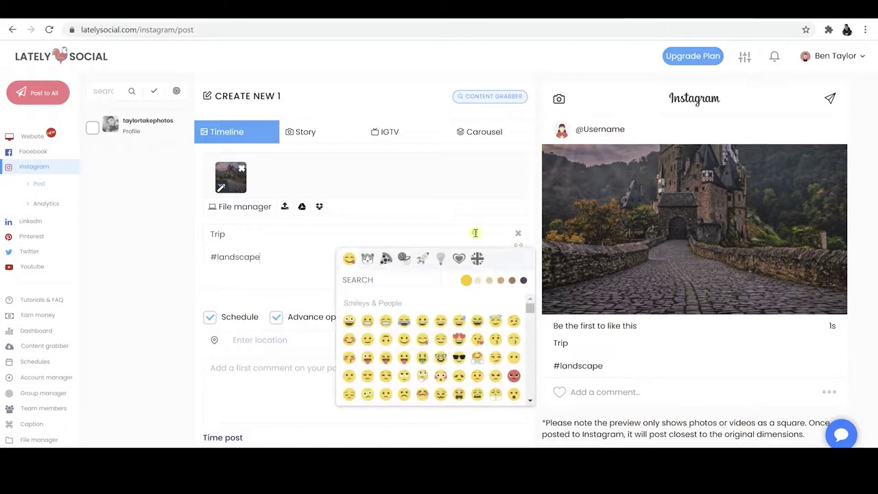
left_click(368, 339)
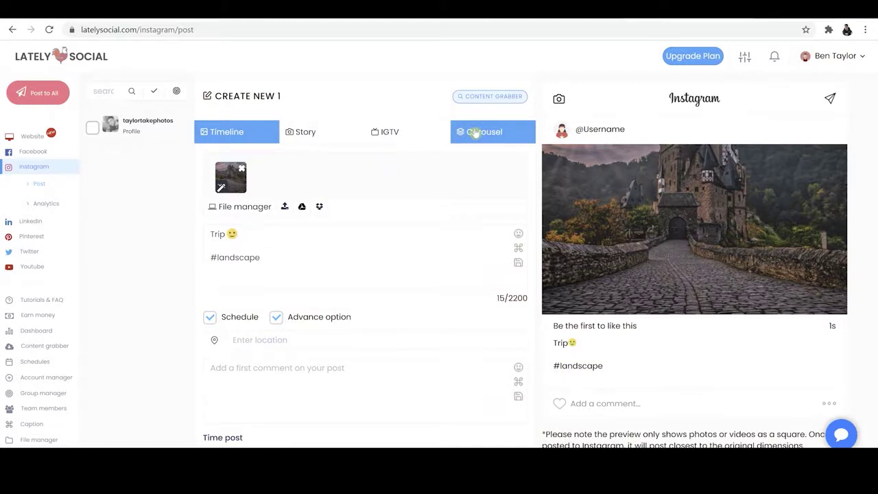
left_click(93, 132)
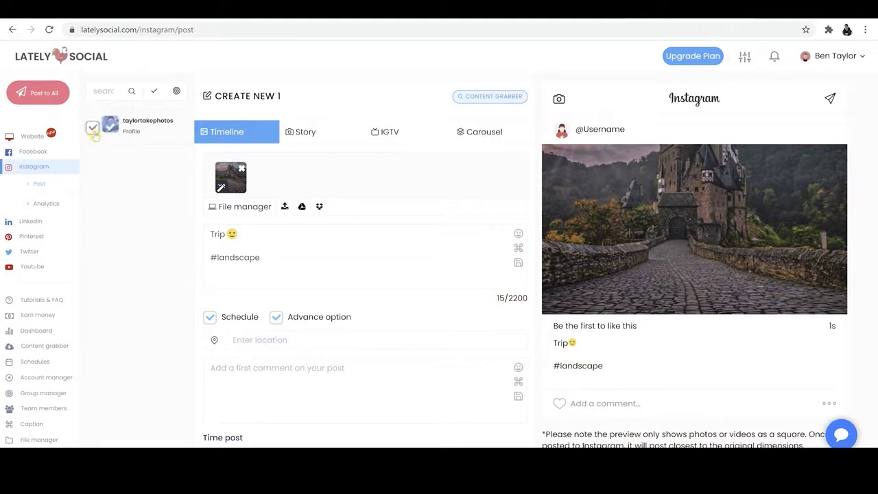